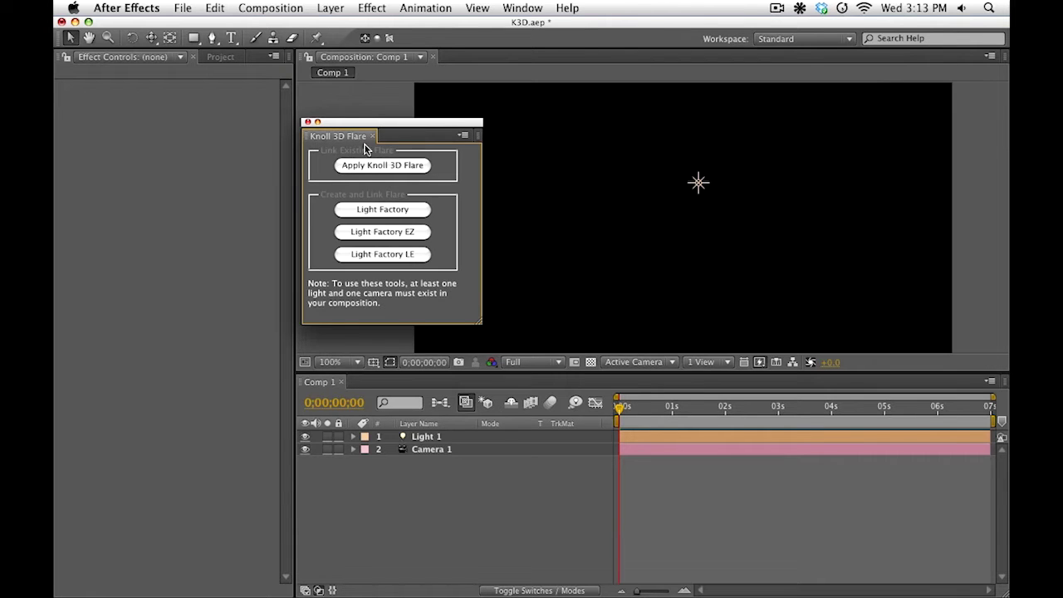
Scroll through the Knoll 3D Flare feature list on the Red Giant page in Chrome, then return to After Effects.
key("super+Tab")
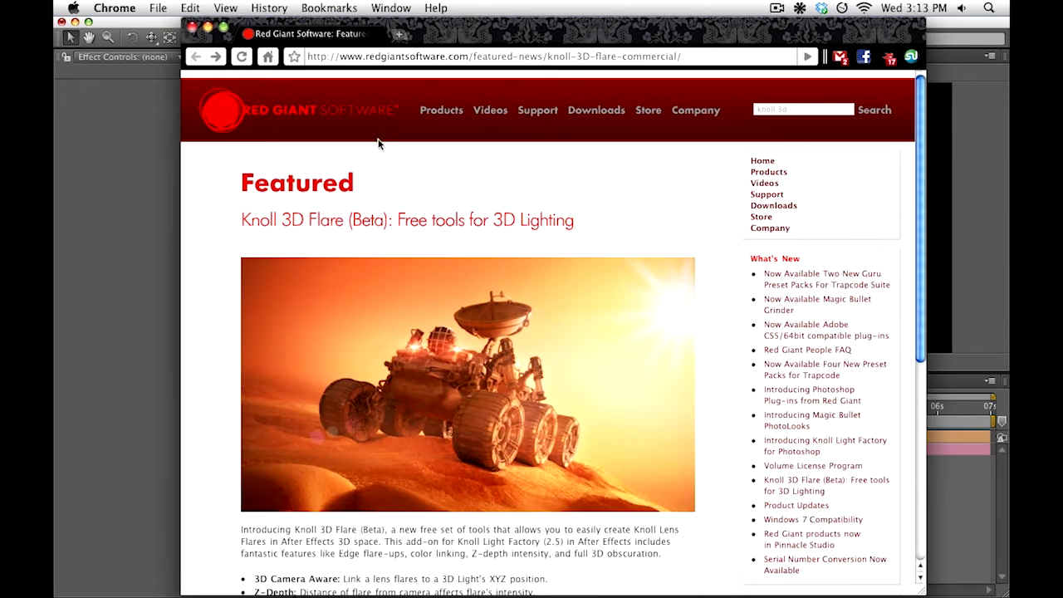
scroll(382, 158, "down", 5)
scroll(392, 217, "up", 5)
scroll(491, 232, "down", 3)
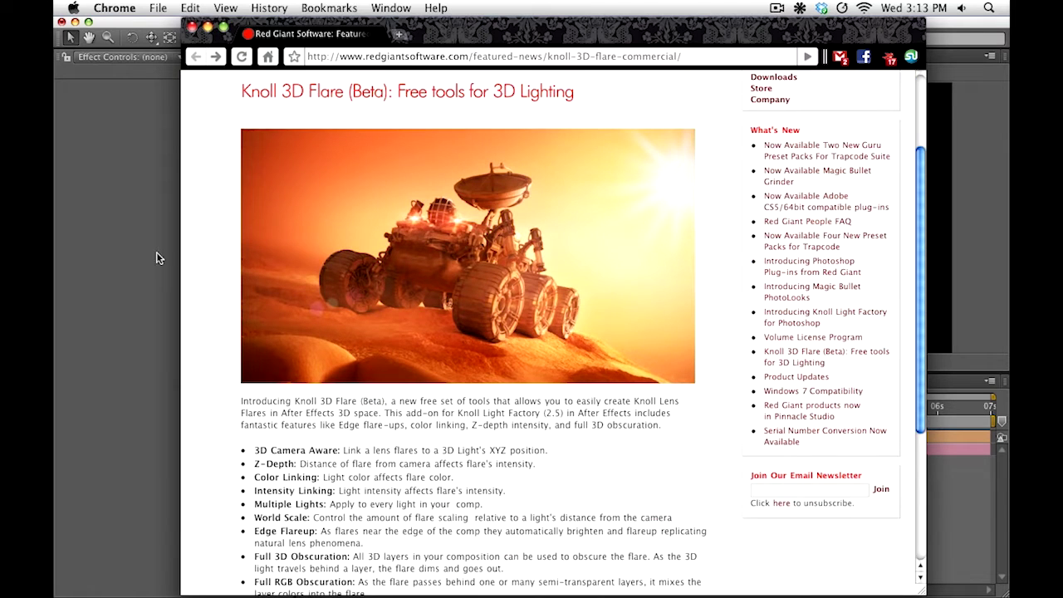
scroll(367, 282, "down", 2)
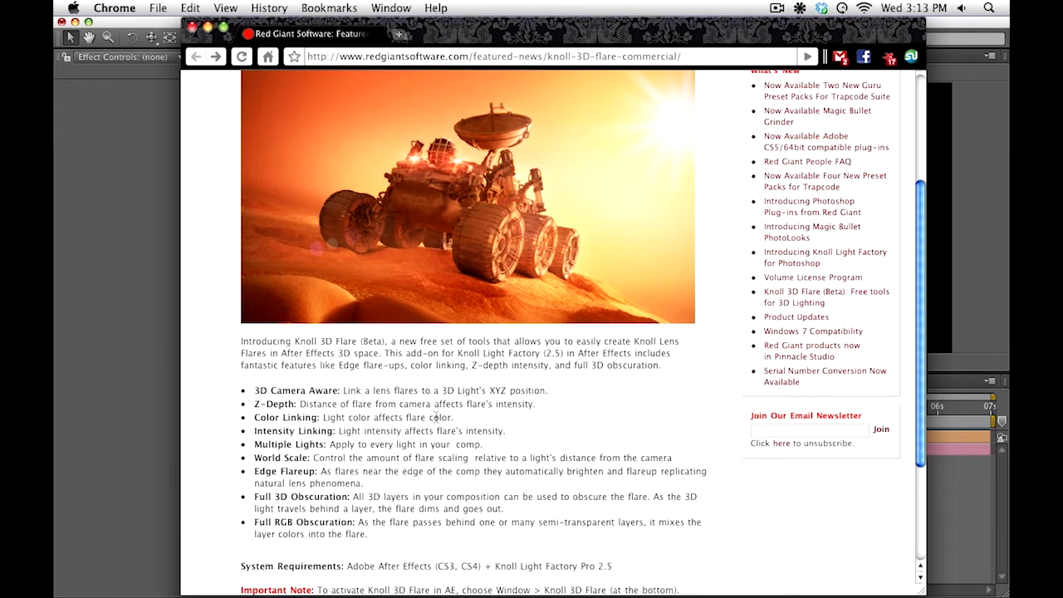
scroll(435, 417, "up", 5)
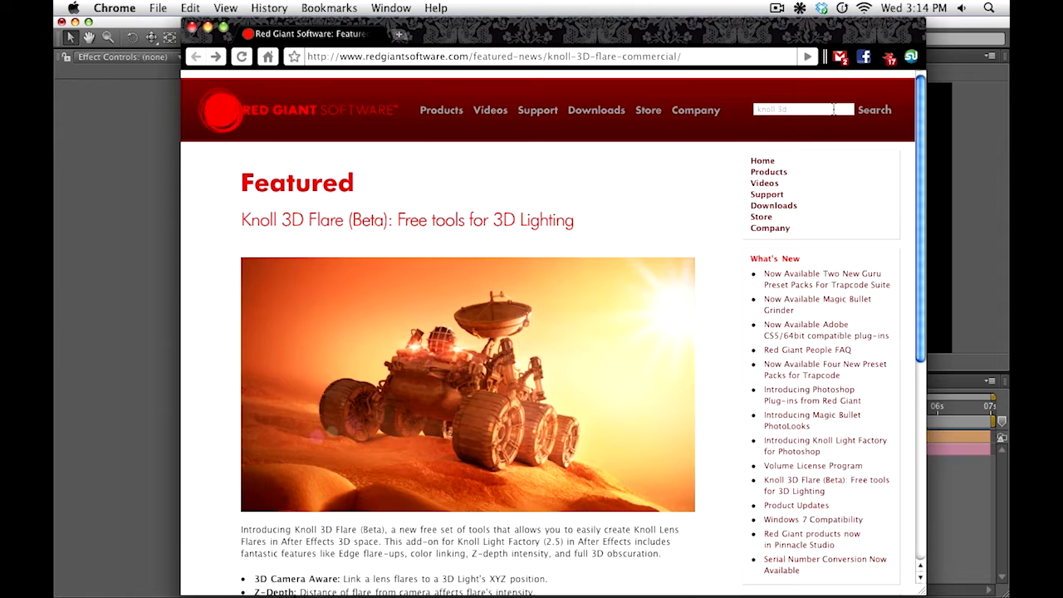
left_click(135, 185)
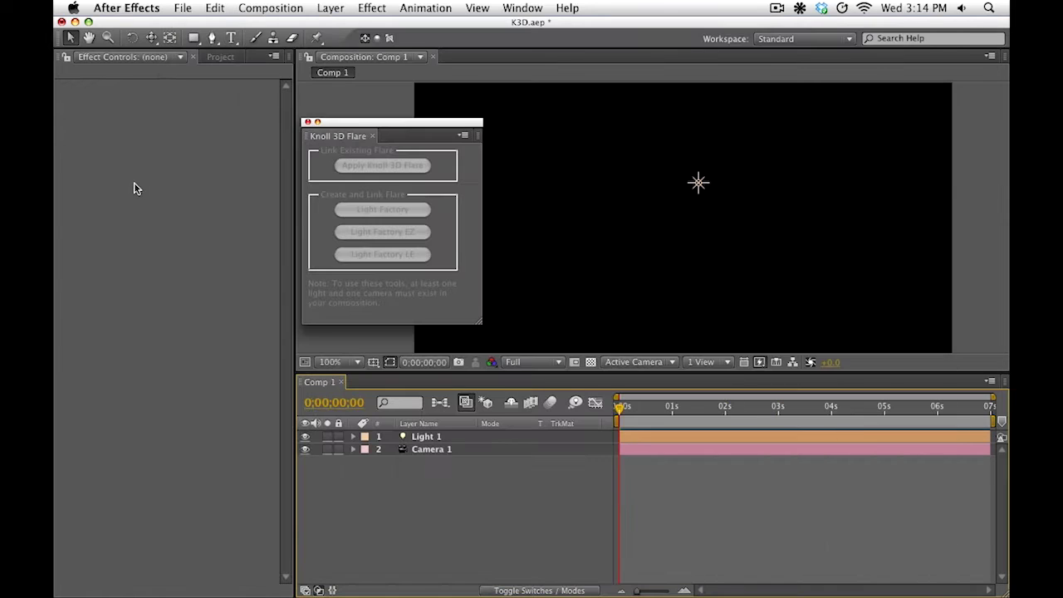
With Light 1 selected, create a Light Factory EZ flare layer linked to the light.
left_click(424, 438)
left_click(384, 236)
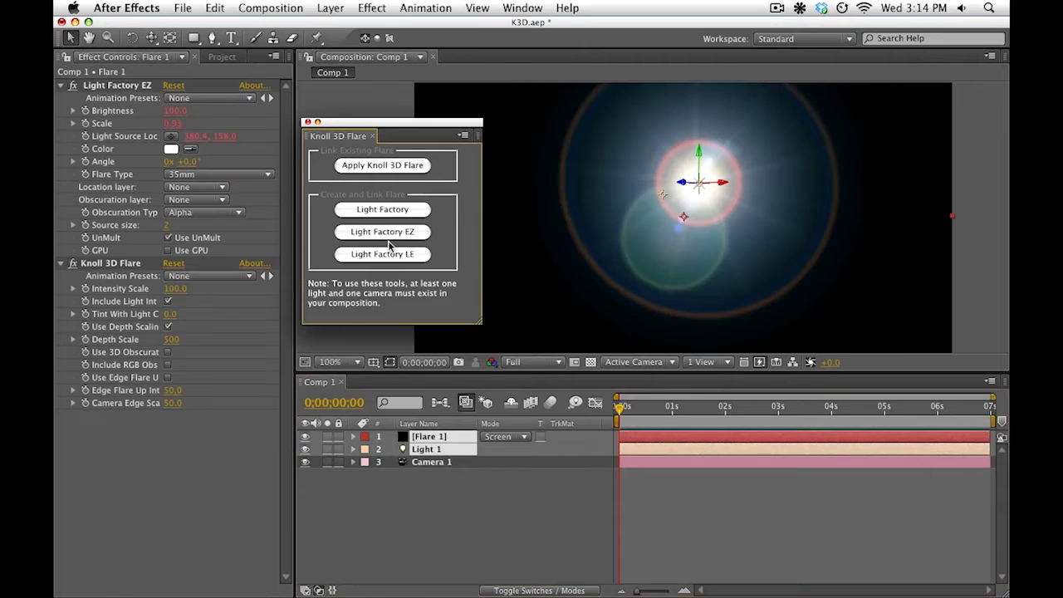
left_click_drag(330, 124, 318, 150)
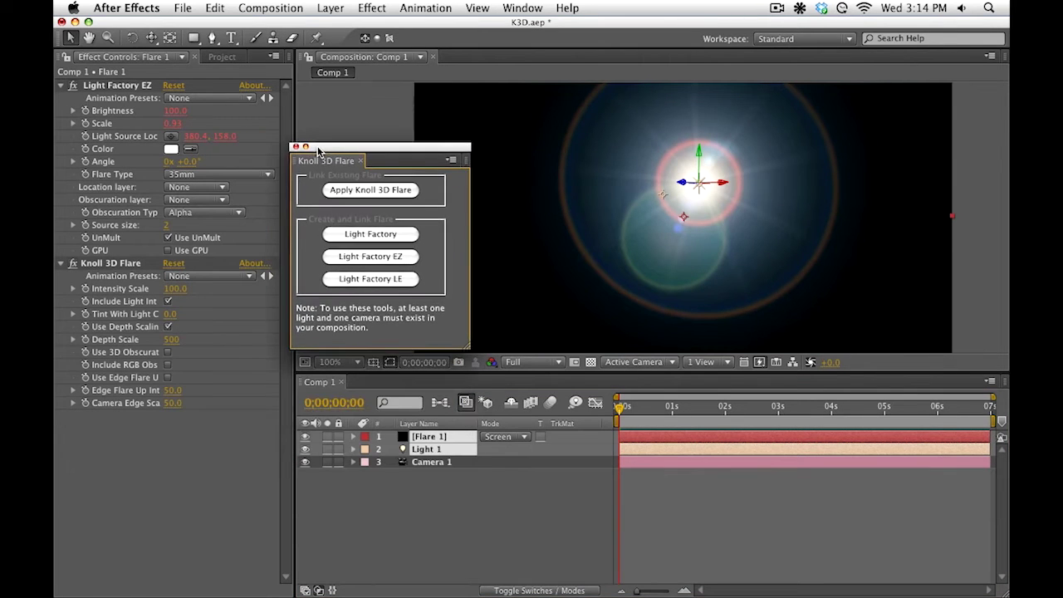
left_click(186, 176)
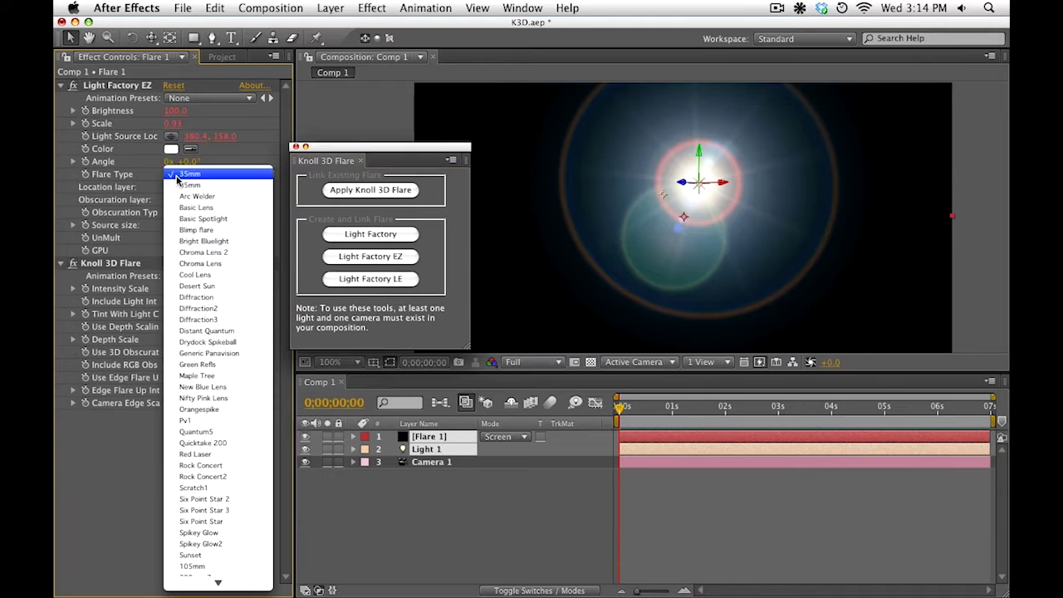
Try the New Bird Lens, Nifty Pink Lens, Orangespike and Pv1 flare types.
left_click(202, 388)
left_click(218, 176)
left_click(216, 187)
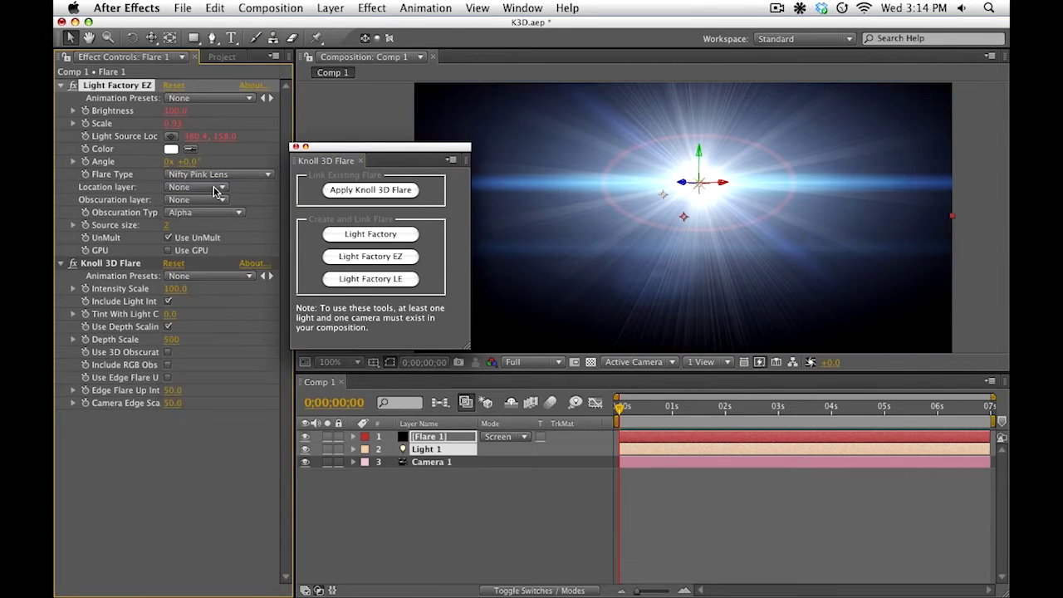
left_click(218, 175)
left_click(218, 184)
left_click(219, 174)
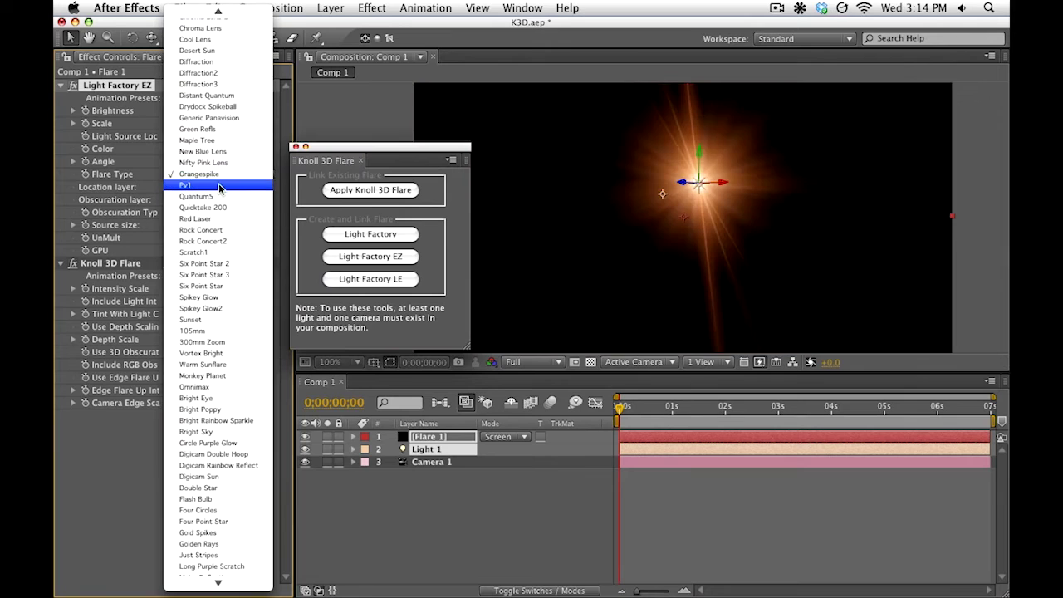
left_click(220, 187)
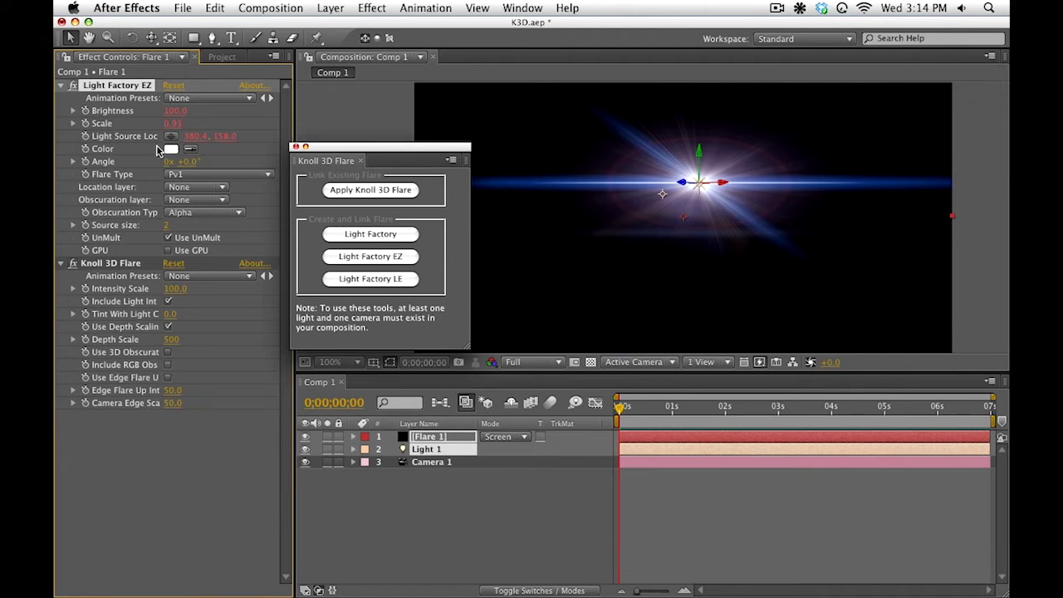
Try the Six Point Star 3, Vortex Bright, Warm Sunflare and Monkey Planet flare types.
left_click(216, 173)
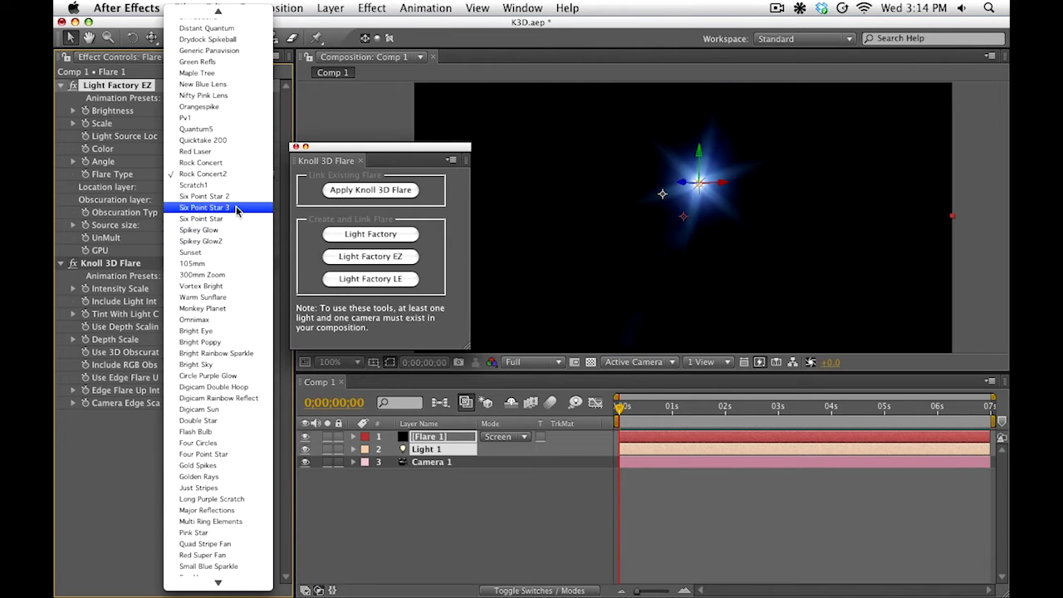
left_click(237, 208)
left_click(218, 174)
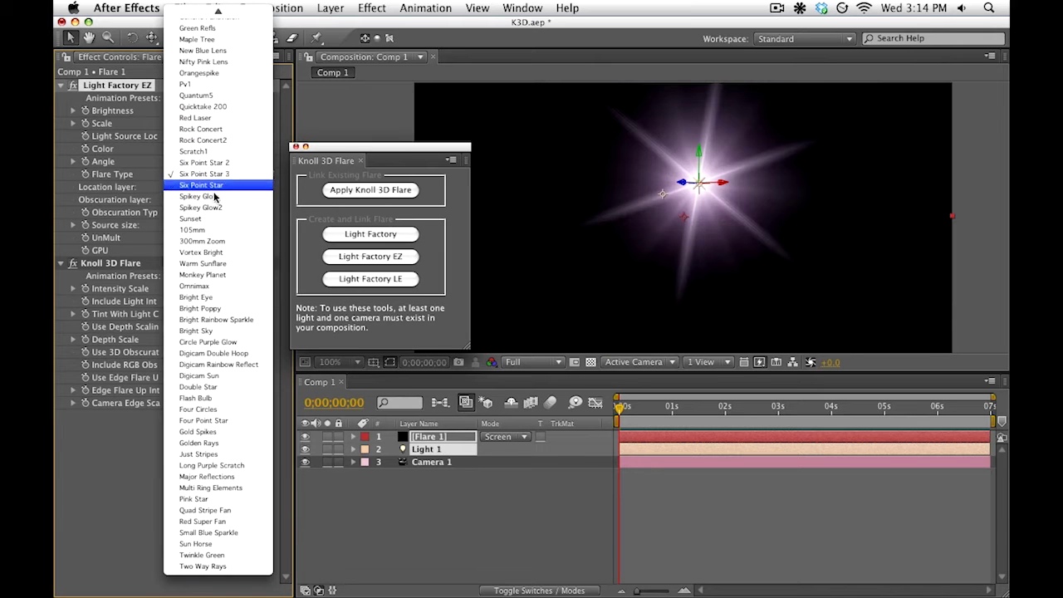
left_click(214, 209)
left_click(239, 180)
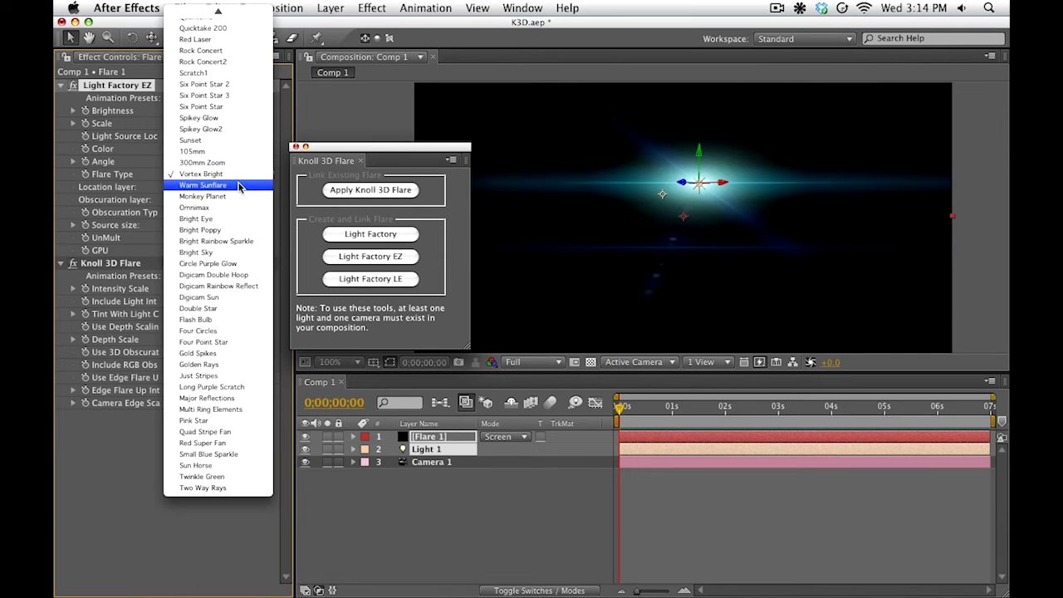
left_click(238, 186)
left_click(235, 177)
left_click(232, 185)
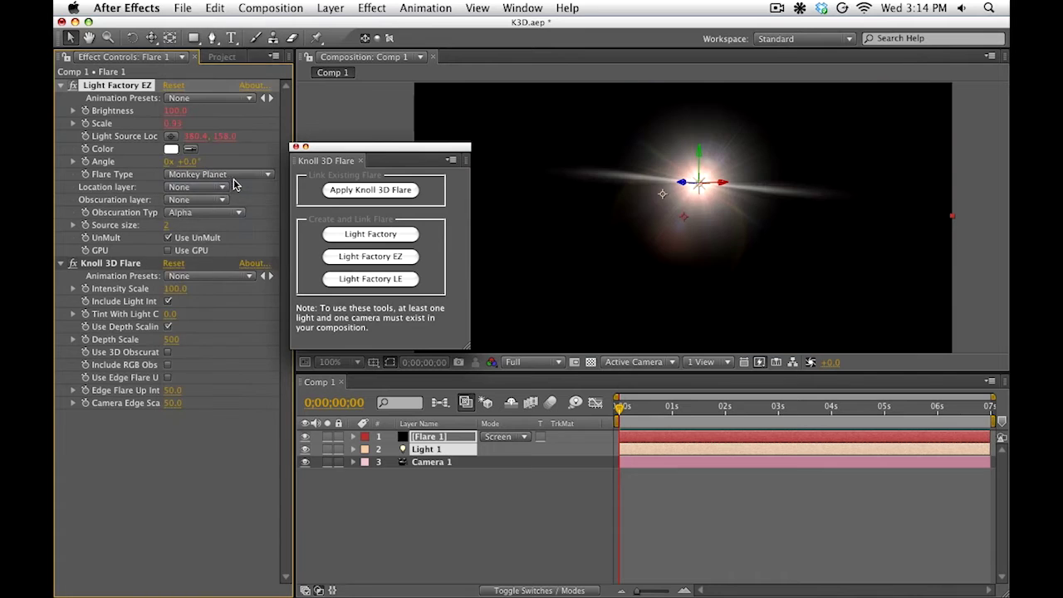
Try Omnimax and Bright Eye, then settle on the Bright Poppy flare type.
left_click(235, 178)
left_click(241, 184)
left_click(243, 180)
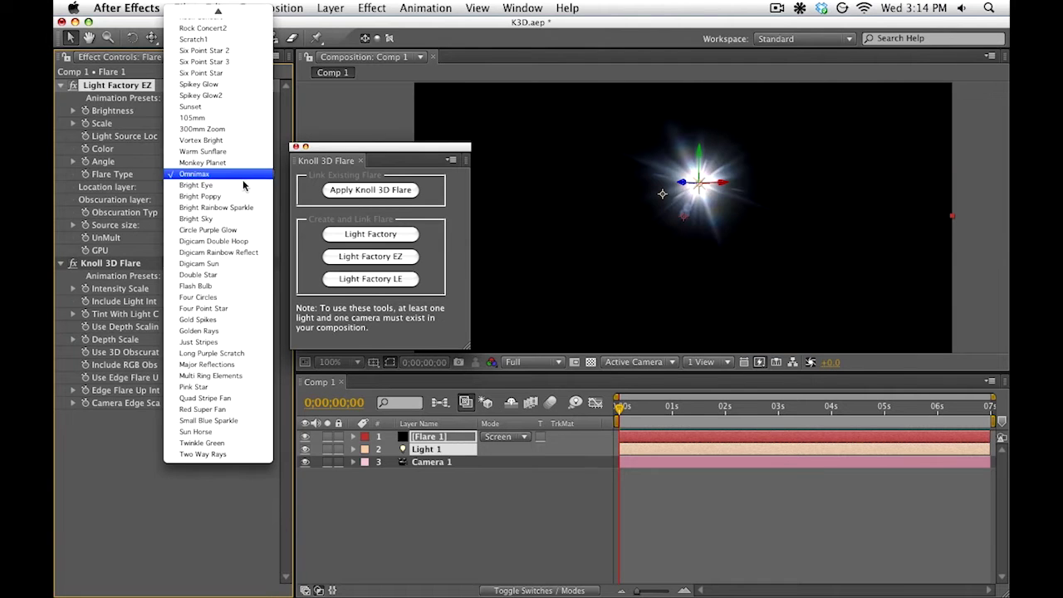
left_click(243, 185)
left_click_drag(243, 180, 242, 191)
left_click(243, 178)
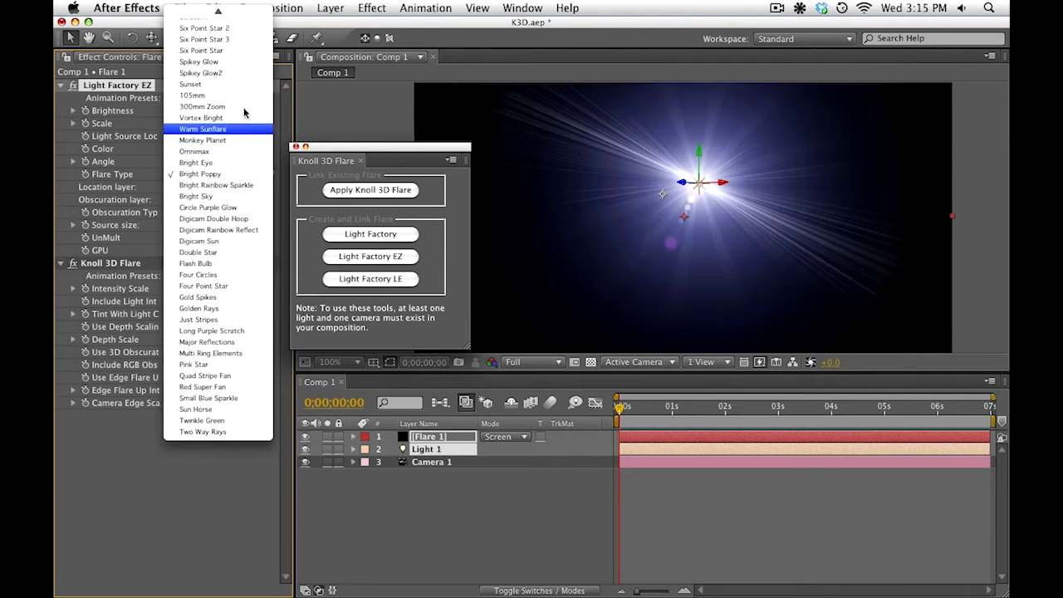
scroll(243, 116, "up", 3)
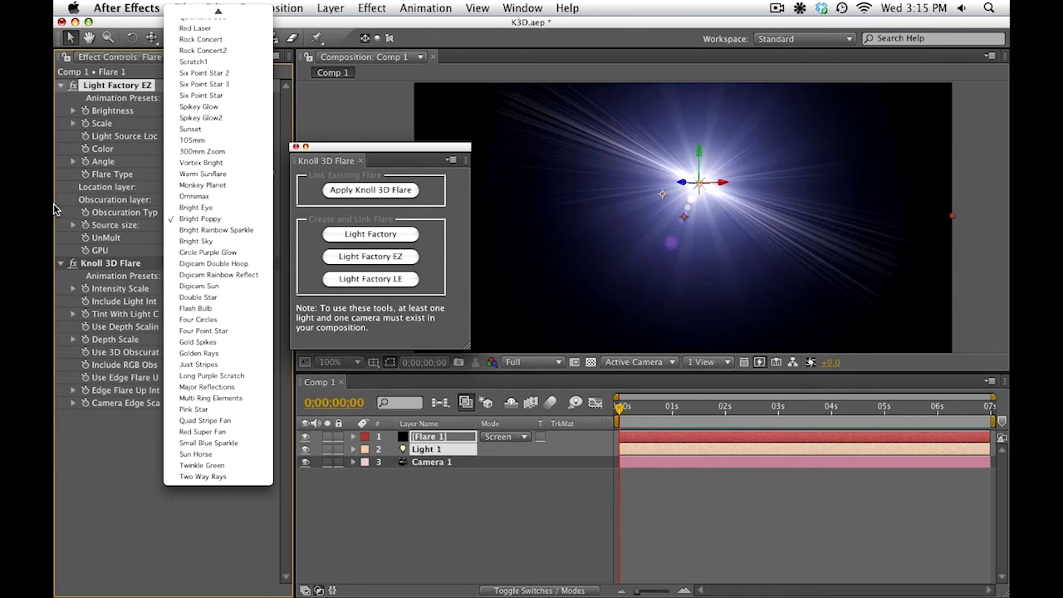
left_click(108, 222)
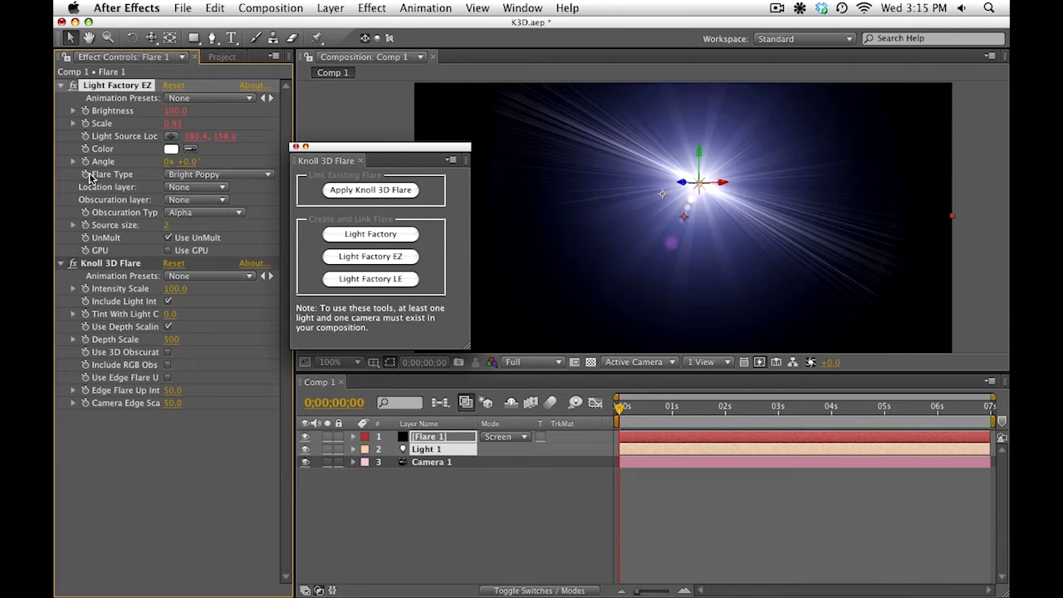
Add a Slider Control effect to the flare layer and rename it 'Flare Type'.
left_click(372, 7)
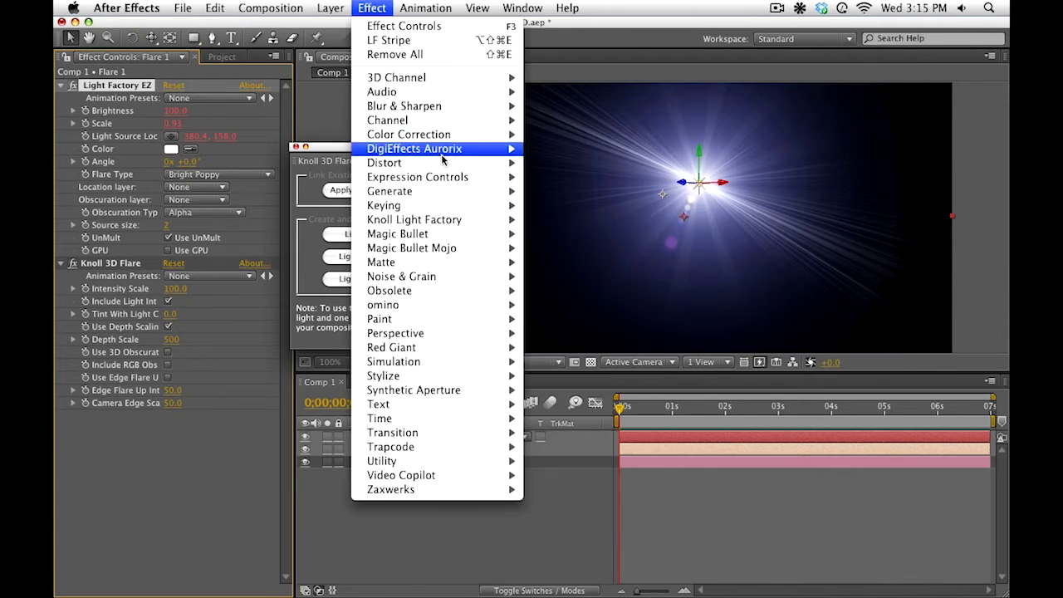
mouse_move(447, 177)
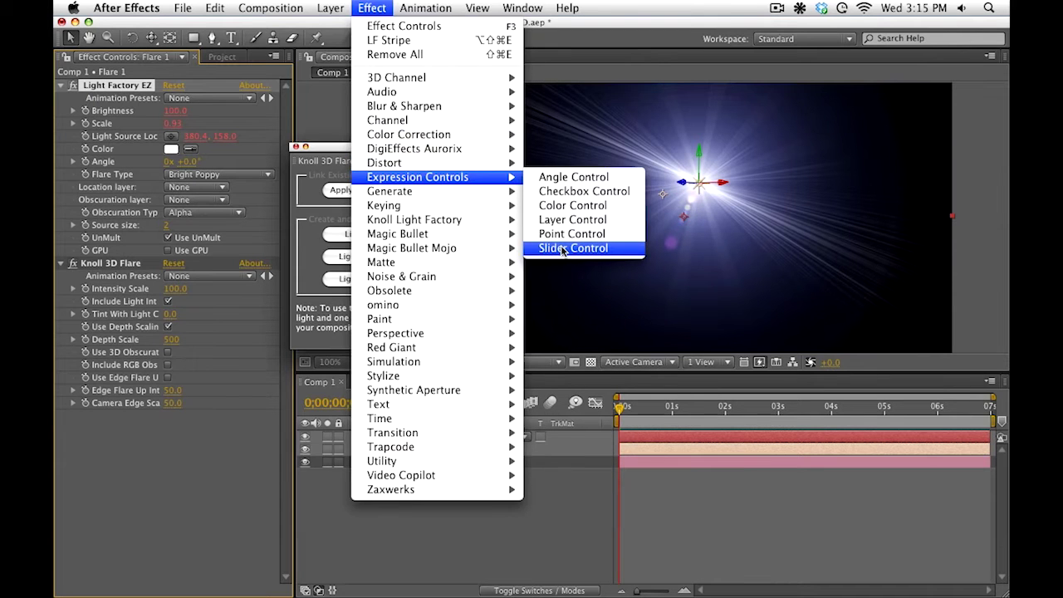
key("Escape")
left_click(375, 7)
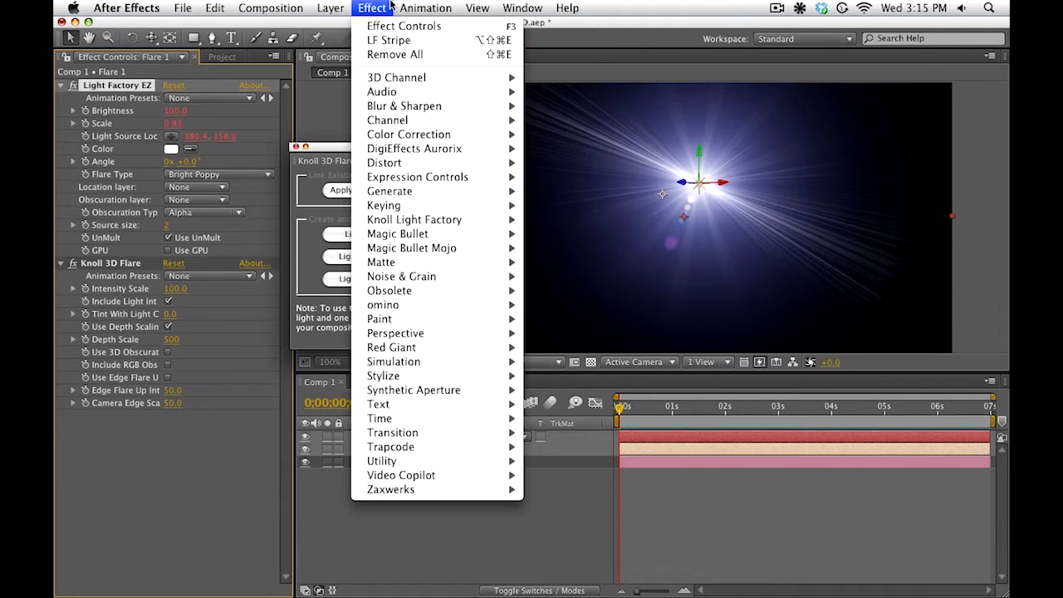
mouse_move(430, 178)
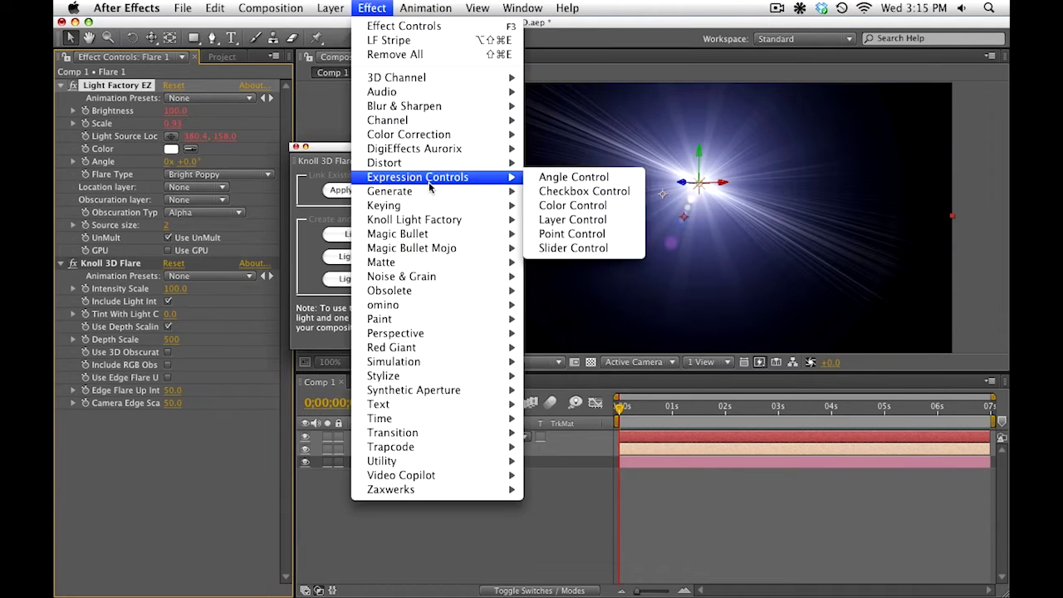
left_click(573, 247)
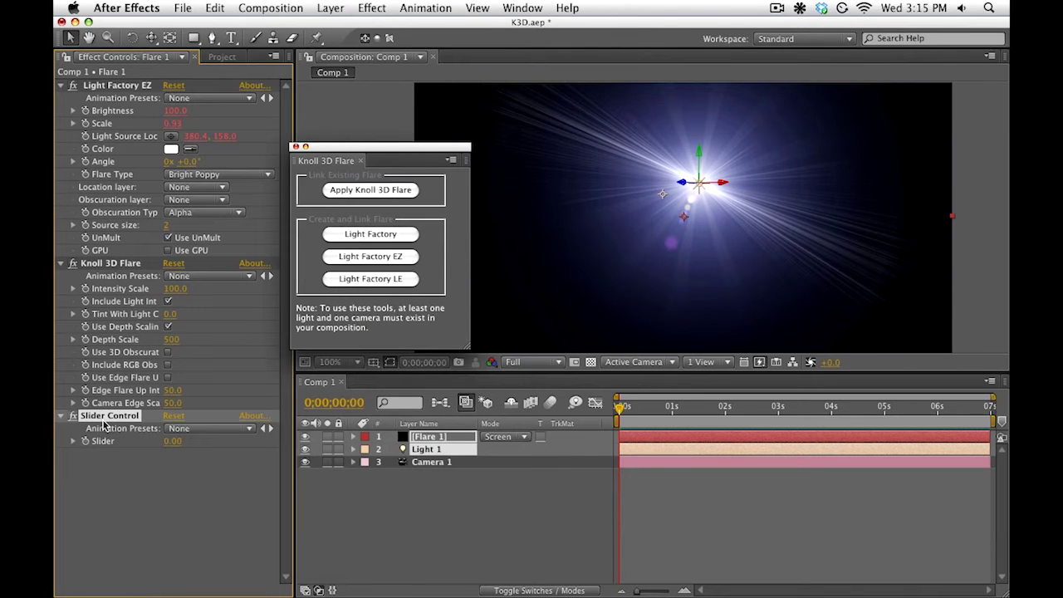
key("Return")
type("Flare Type")
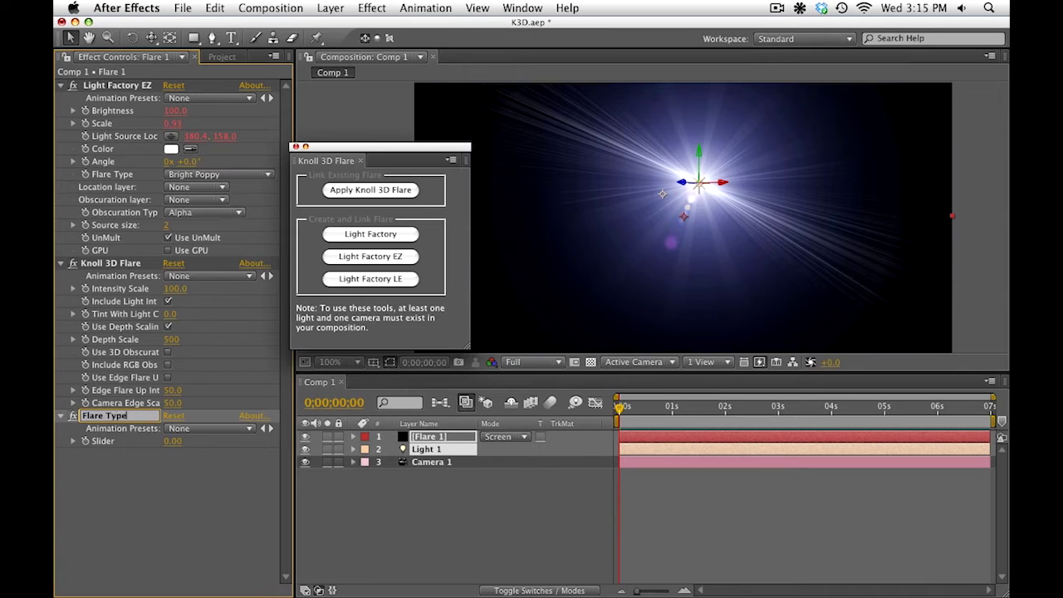
key("Return")
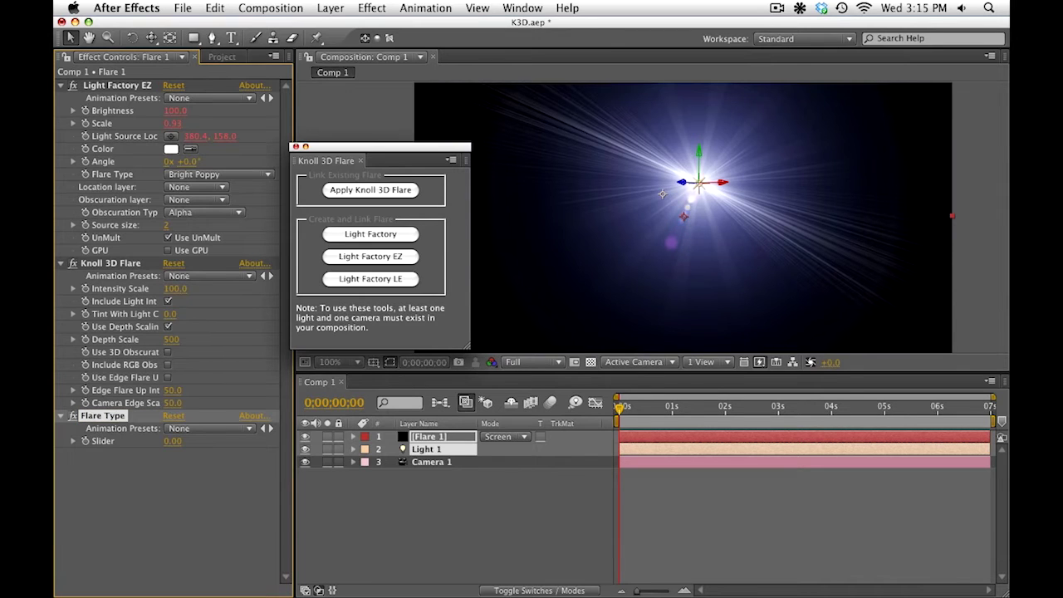
Move Flare Type directly under Light Factory EZ, keeping the Bright Poppy preset.
left_click_drag(131, 416, 132, 261)
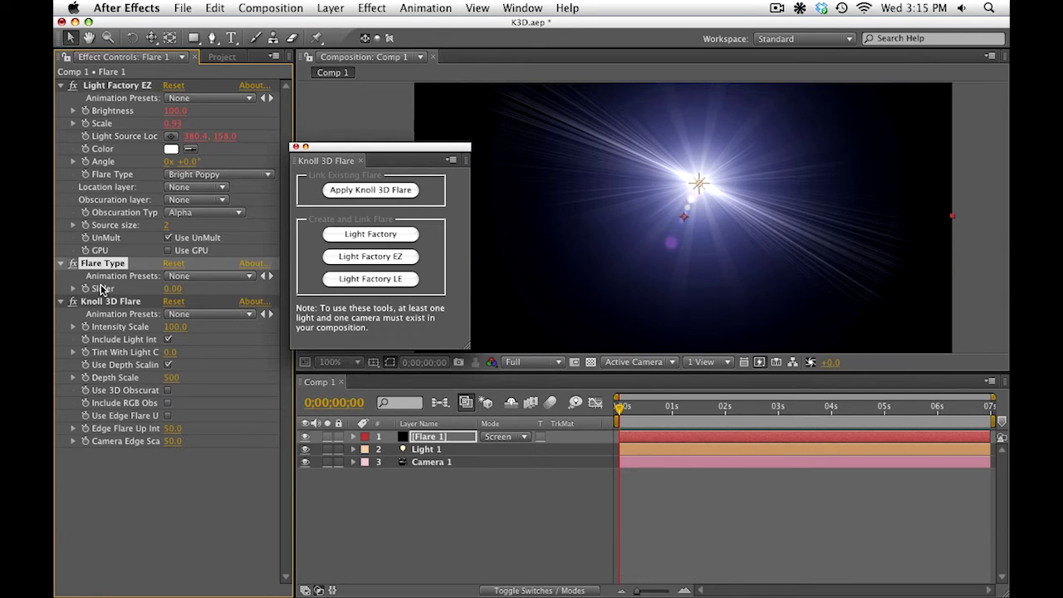
left_click(216, 174)
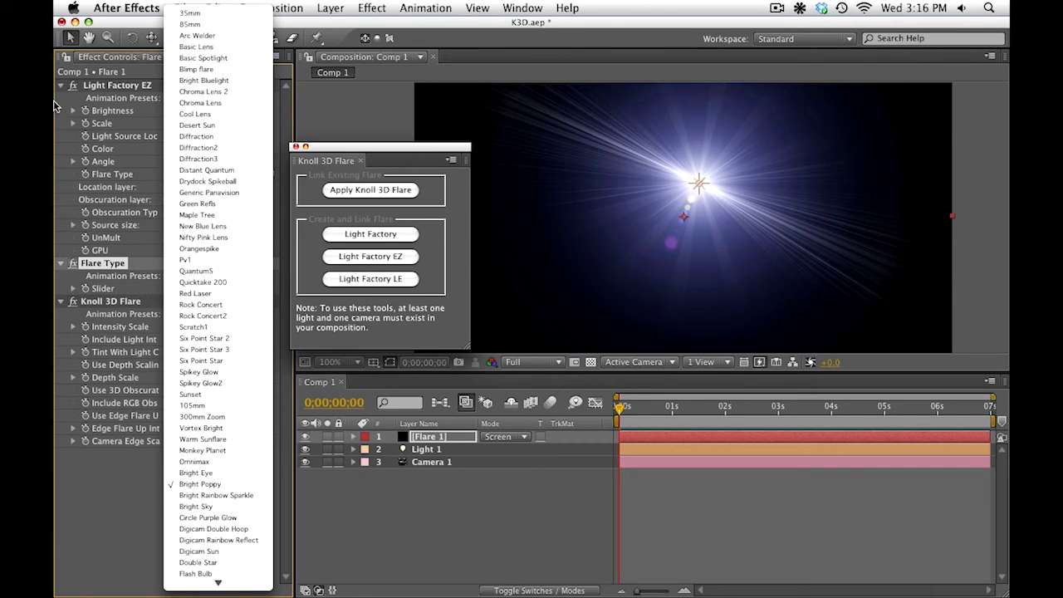
left_click(113, 443)
Give Light Factory EZ's Flare Type the expression effect("Flare Type")("Slider") via pick-whip.
left_click(426, 438)
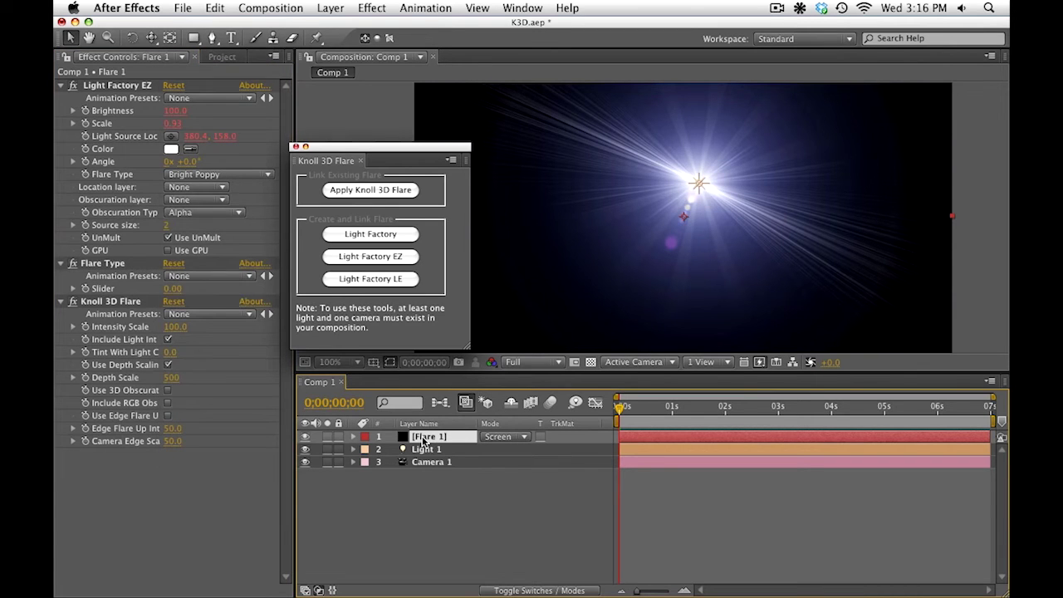
key("e")
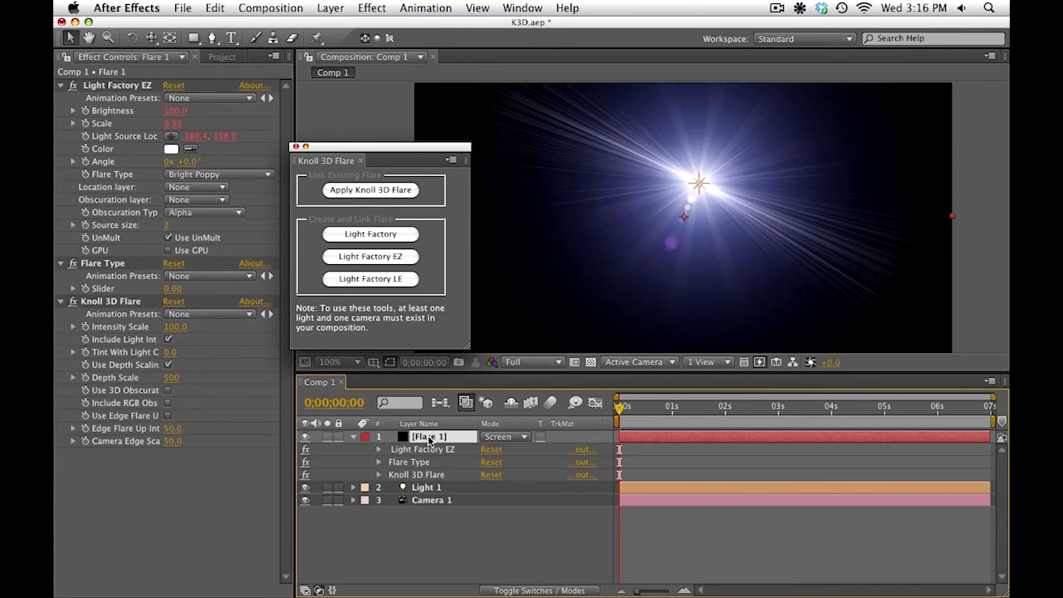
left_click(379, 463)
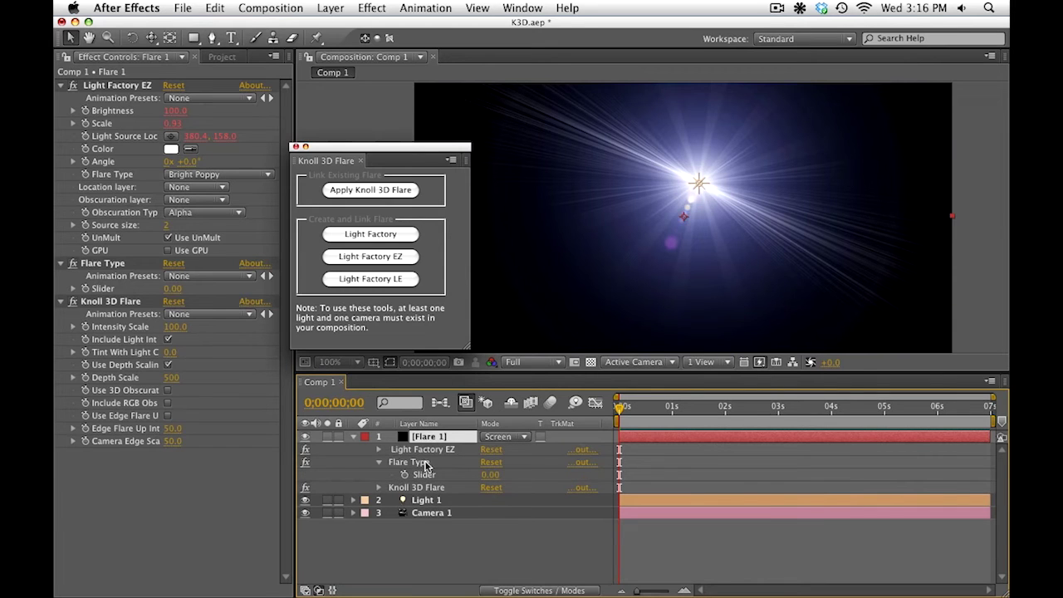
left_click(432, 462)
left_click(430, 449)
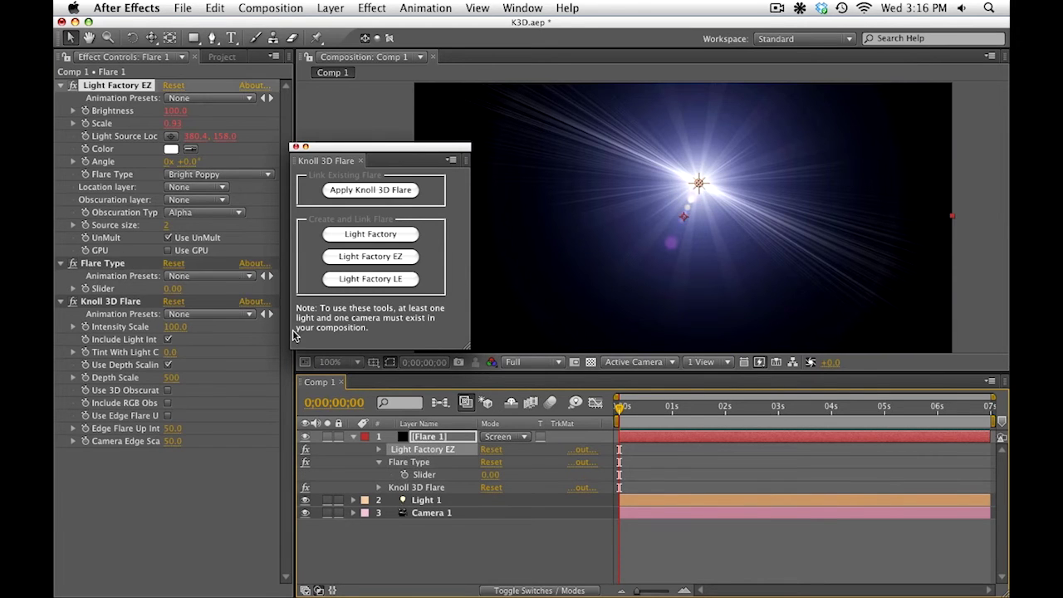
left_click(85, 175, "alt")
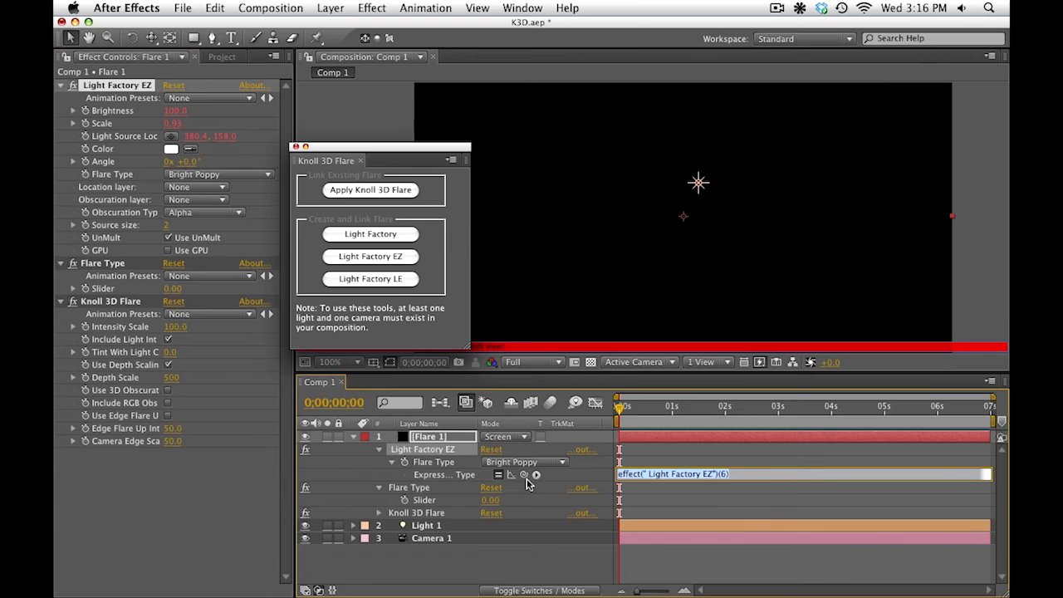
left_click_drag(523, 476, 444, 500)
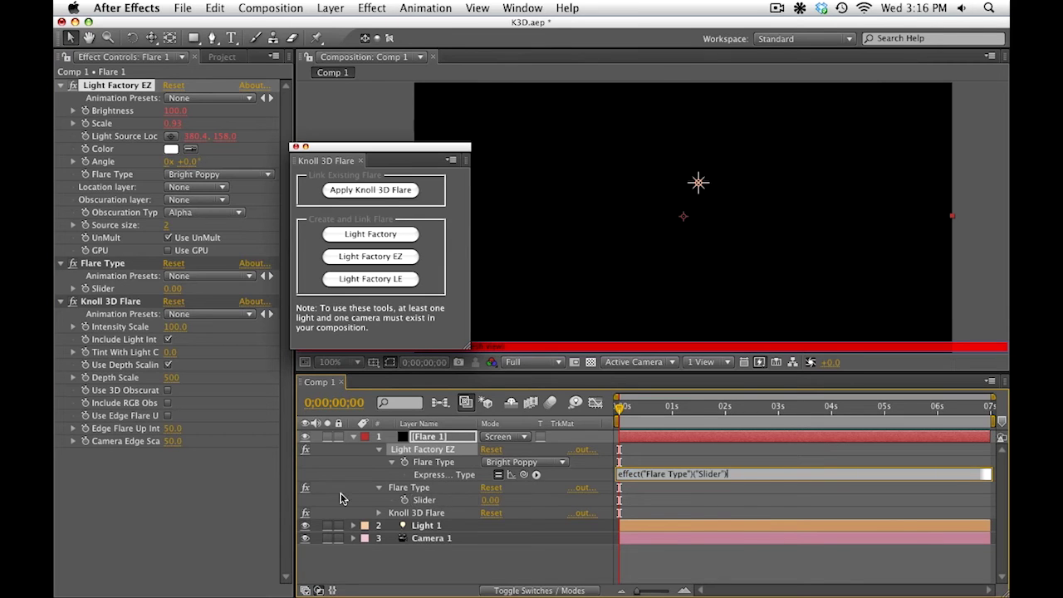
left_click(370, 473)
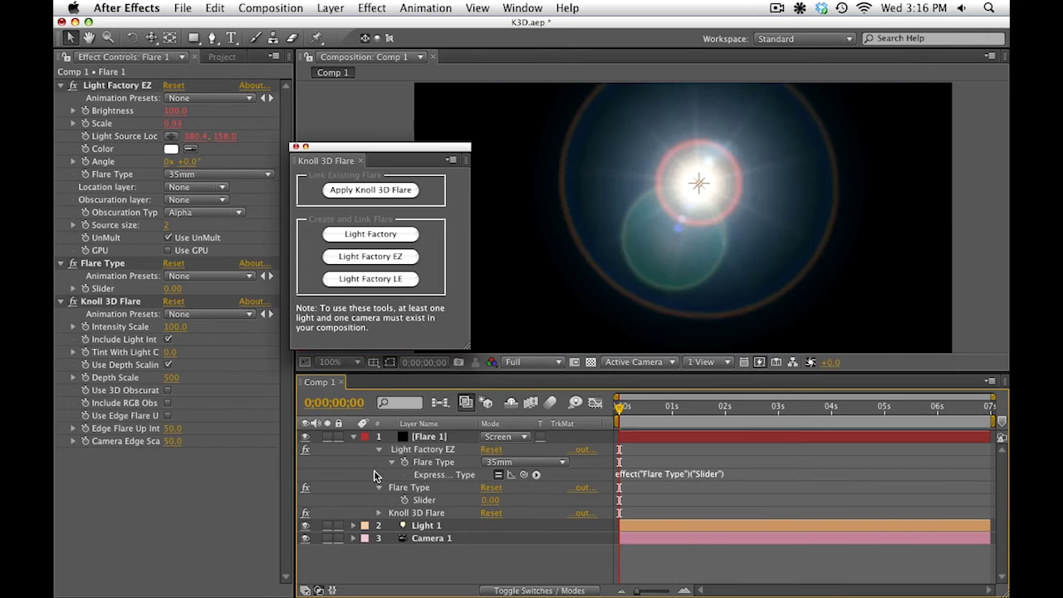
Set the Flare Type slider to 2, 0, 5 and 13, giving 85mm, 35mm, Basic Spotlight, Diffraction2.
left_click(491, 499)
type("2")
key("Return")
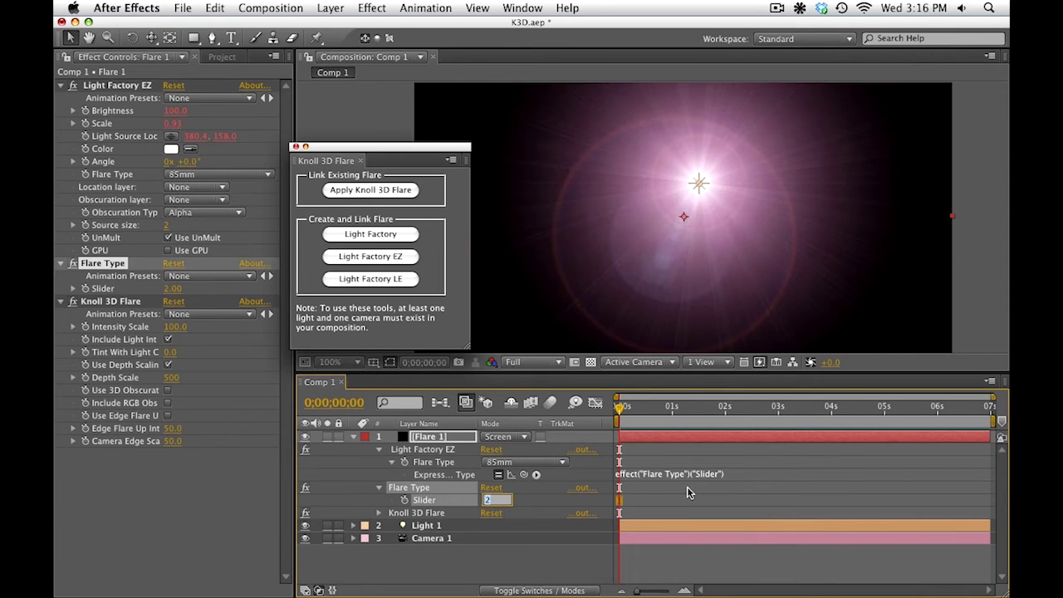
type("0")
key("Return")
type("5")
key("Return")
type("13")
key("Return")
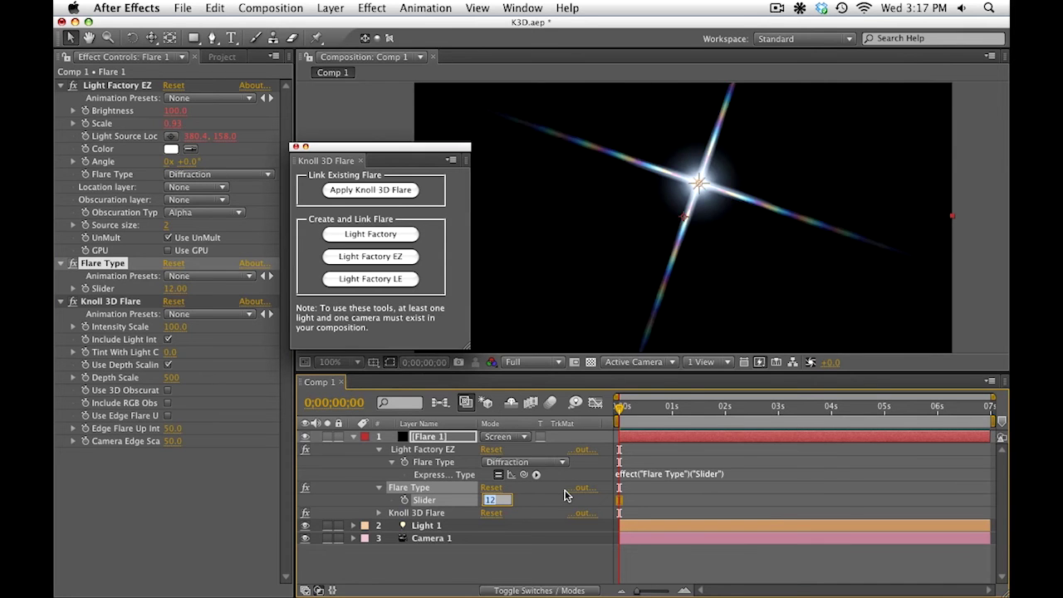
Step the slider up to 22 (Orangespike), then down to 9 for Chroma Lens.
key("Up")
key("Up")
key("Up")
key("Up")
key("Up")
key("Up")
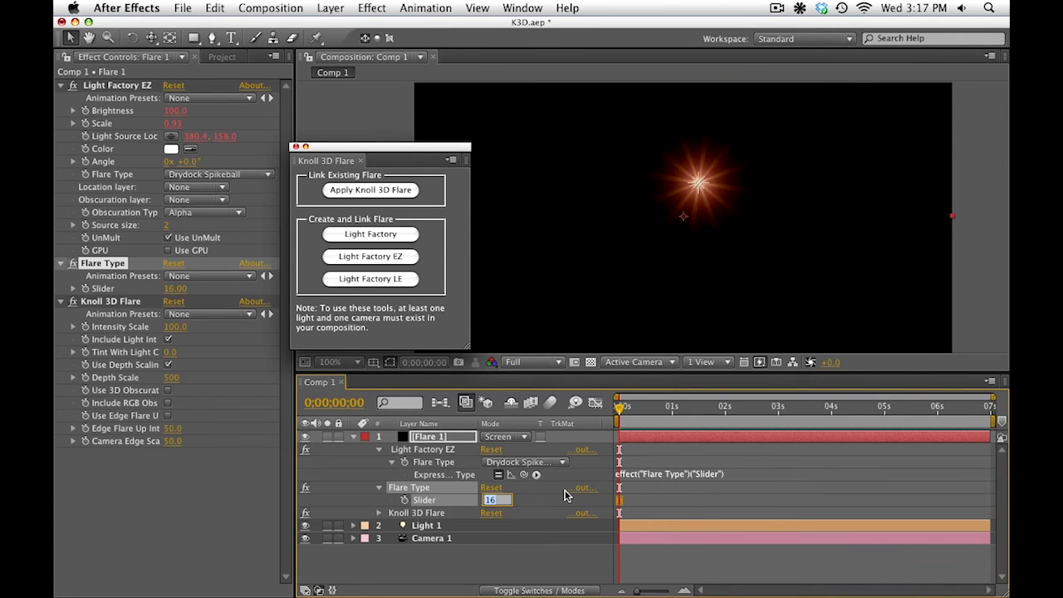
key("Up")
key("Up")
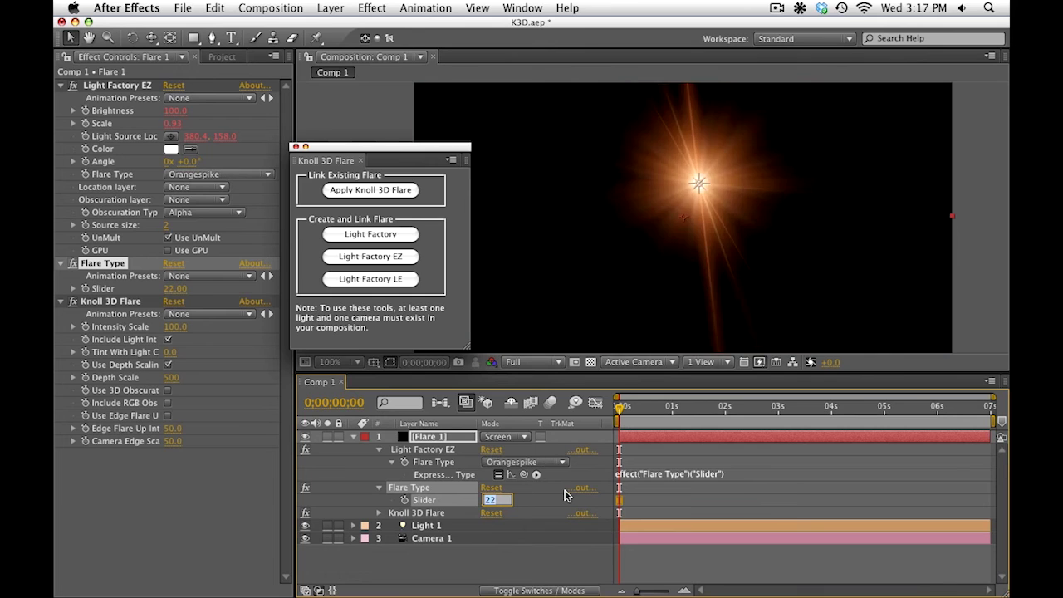
key("Down")
key("Down")
key("Down")
key("Down")
key("Down")
key("Down")
key("Down")
key("Down")
key("Down")
key("Down")
key("Down")
key("Down")
key("Down")
key("Return")
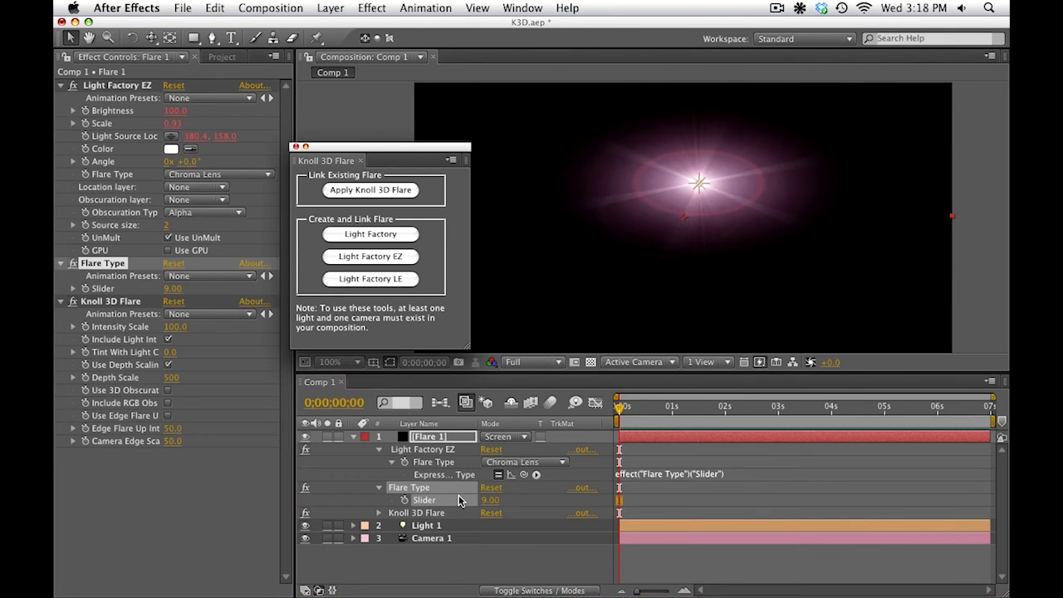
left_click(436, 451)
left_click(435, 466)
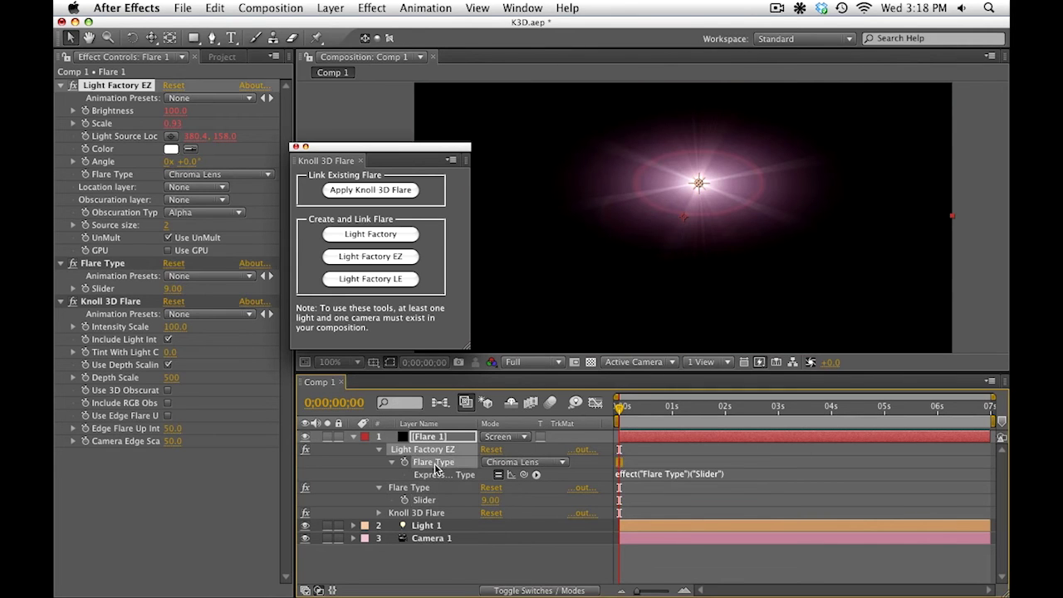
Brainstorm the Flare Type Slider and apply the four-point star variation (Slider 11.62, Diffraction).
left_click(433, 502)
left_click(576, 403)
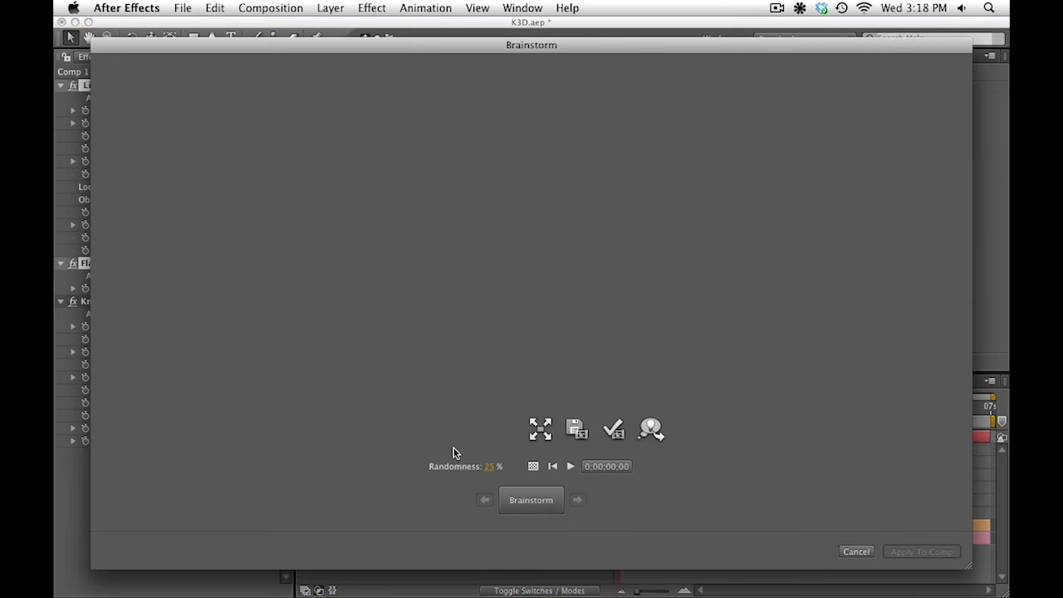
left_click(536, 500)
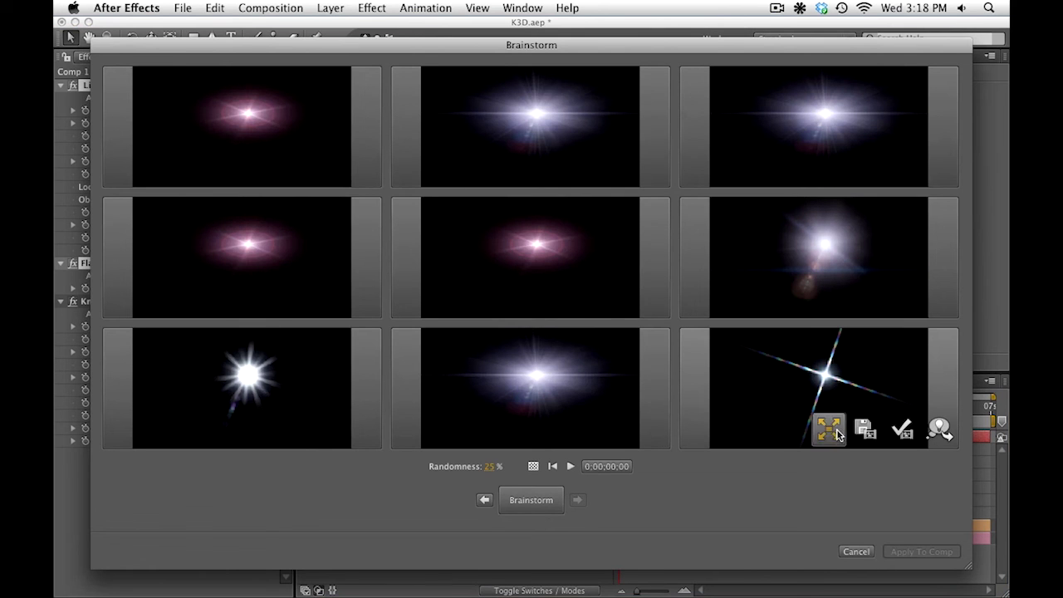
left_click(833, 435)
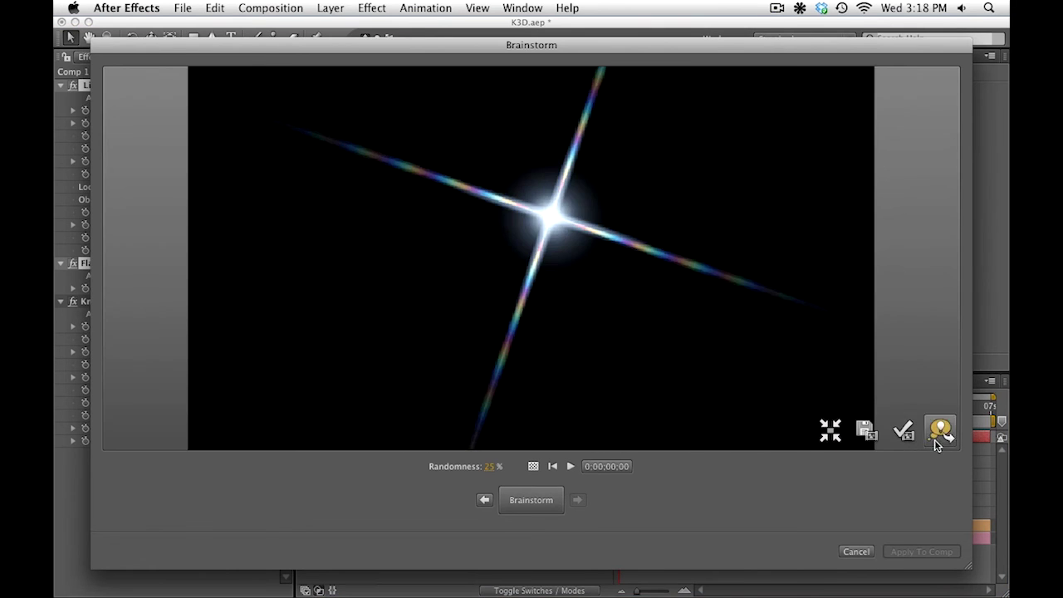
left_click(904, 430)
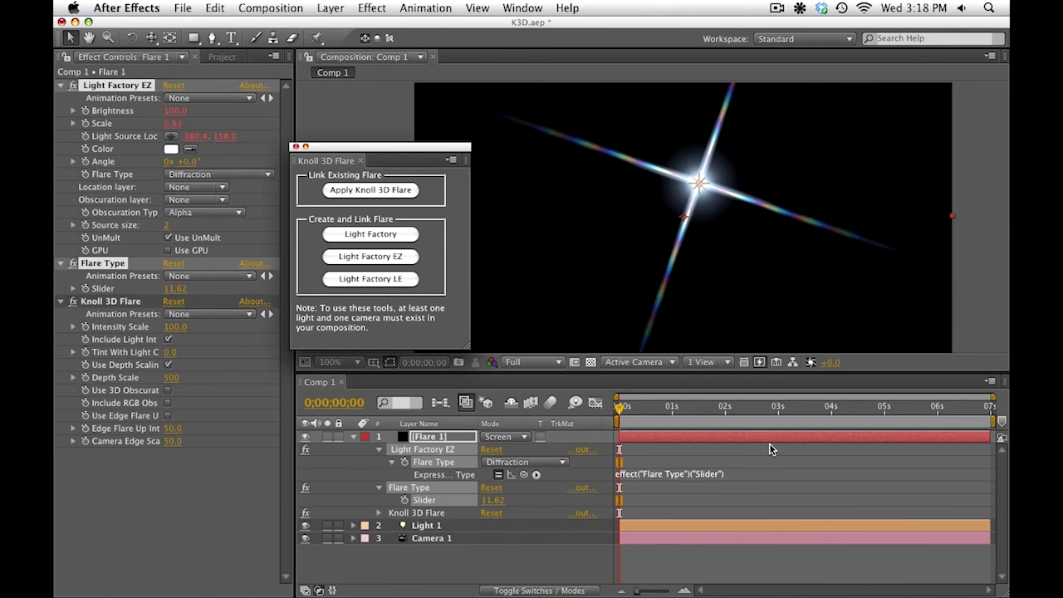